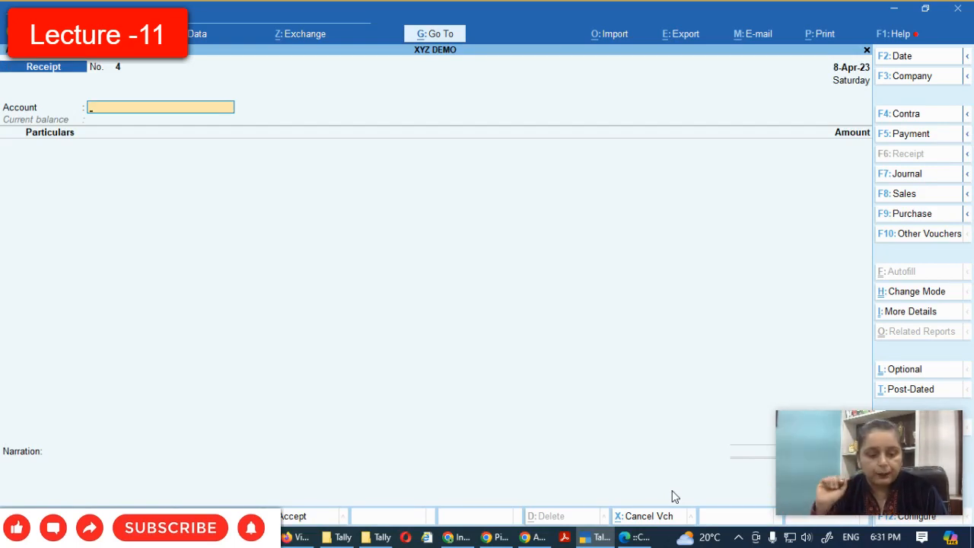
Step: Fill in the receipt voucher with Cash as the account and Interest Received credited for 15,000
type("C")
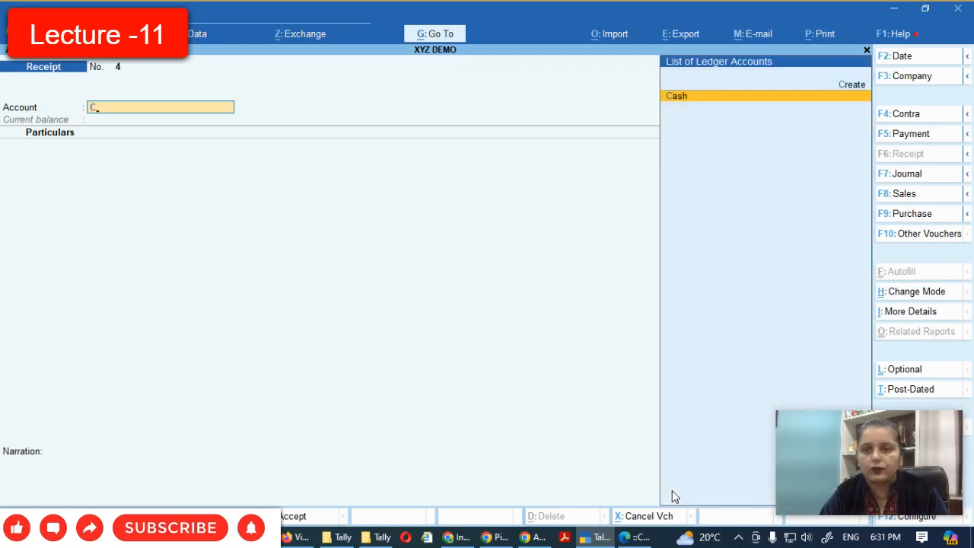
key("Return")
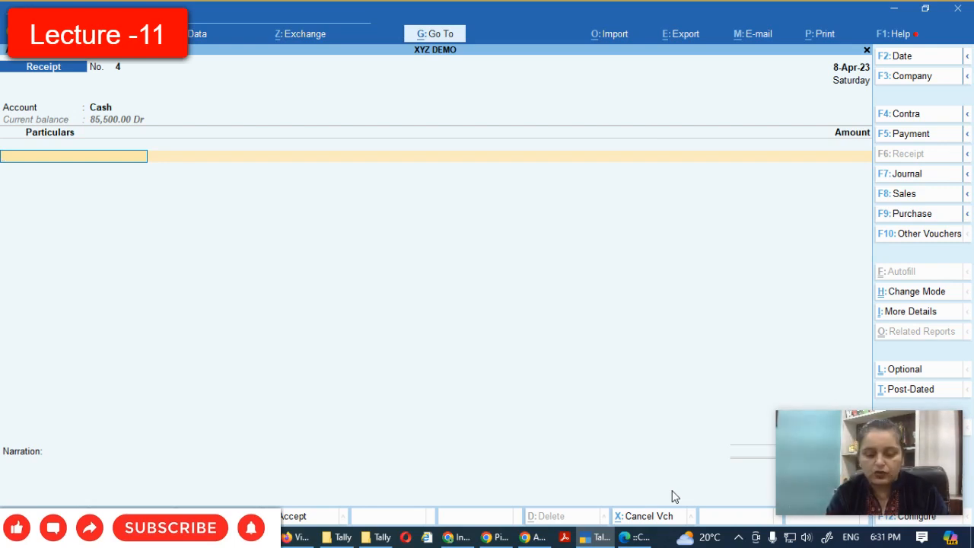
type("In")
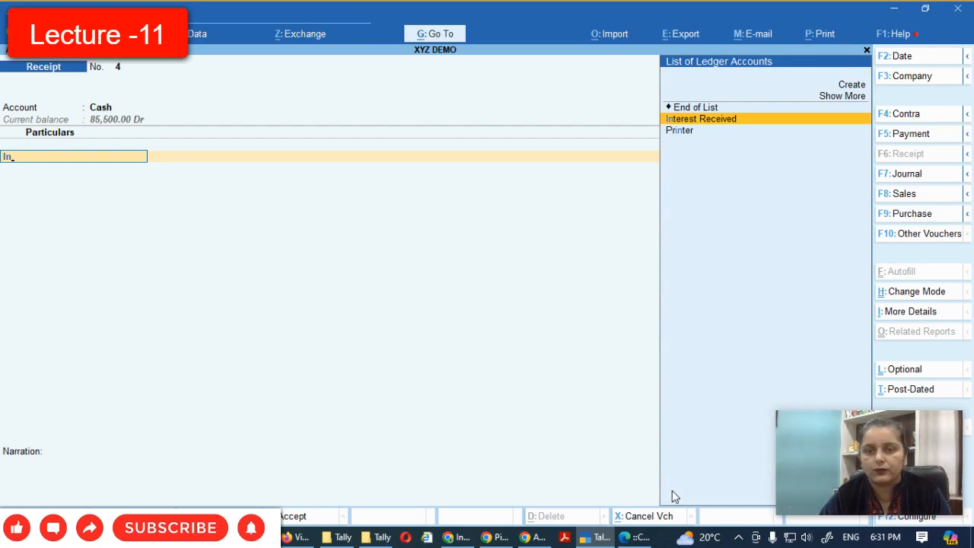
key("Return")
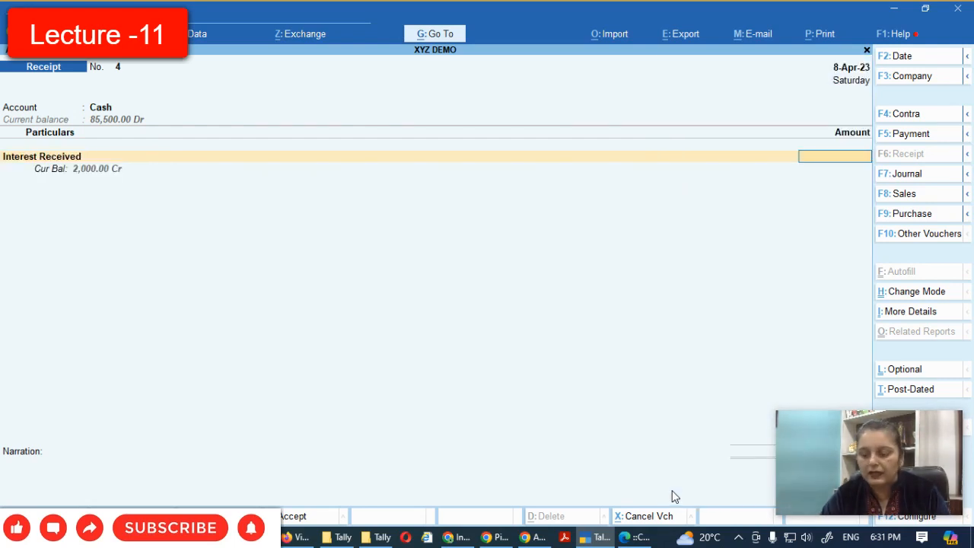
type("15000")
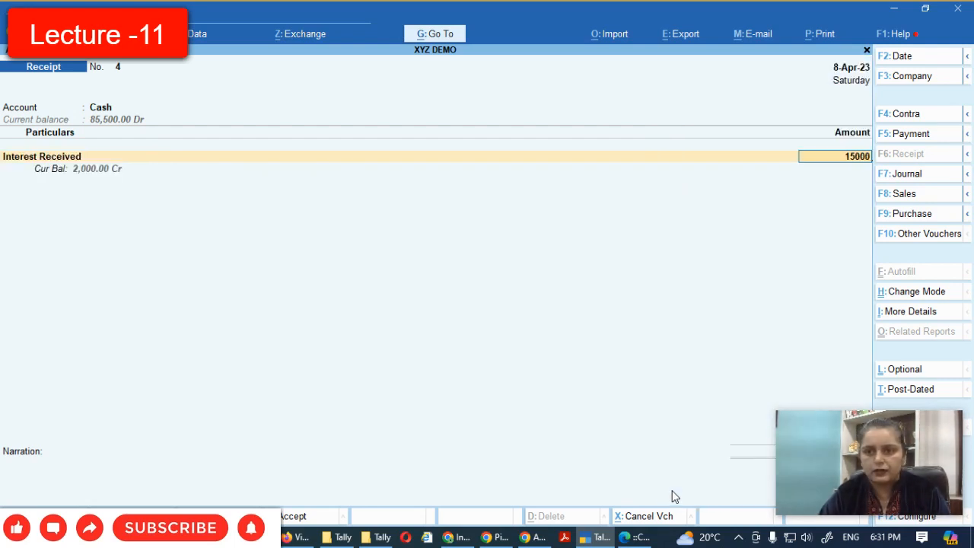
key("Return")
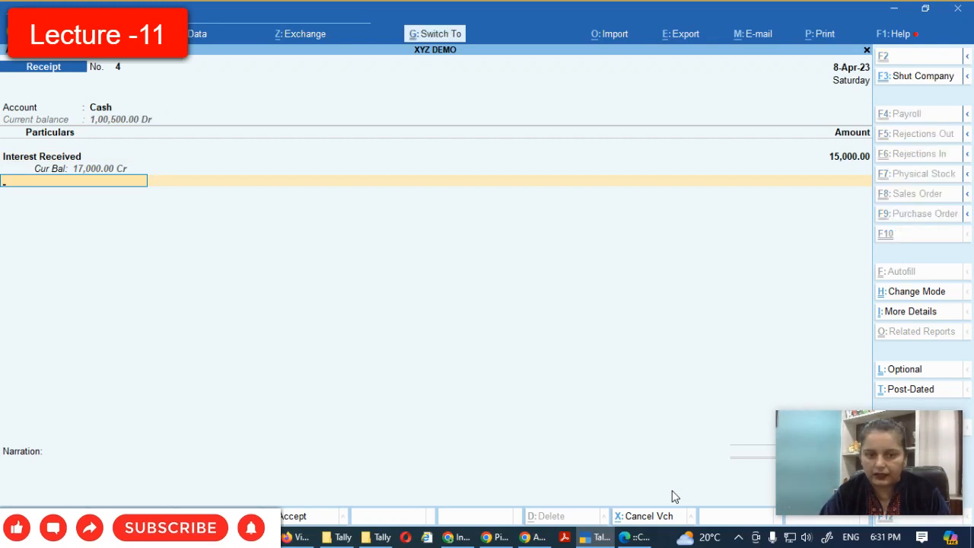
Step: Add the narration "being interest received in cash" and save the interest receipt
key("Return")
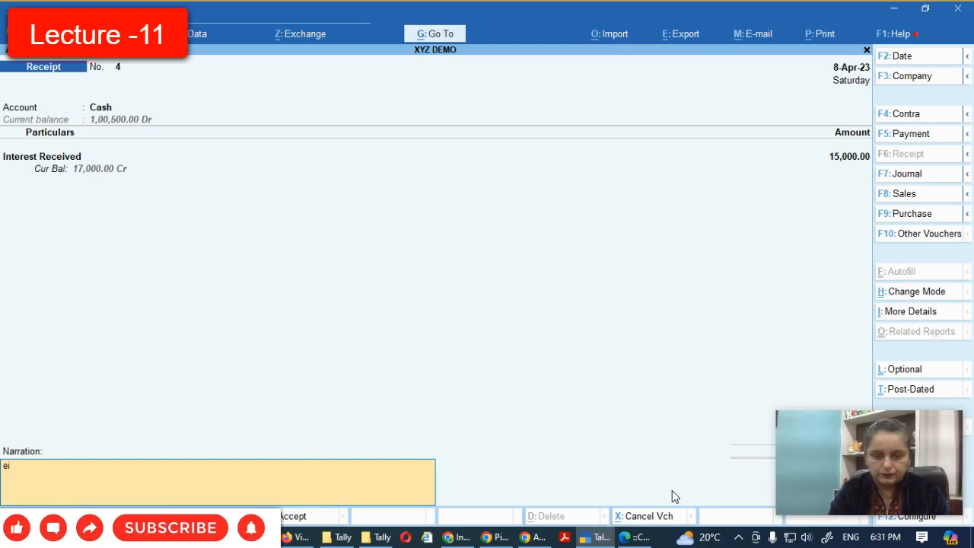
type("being in")
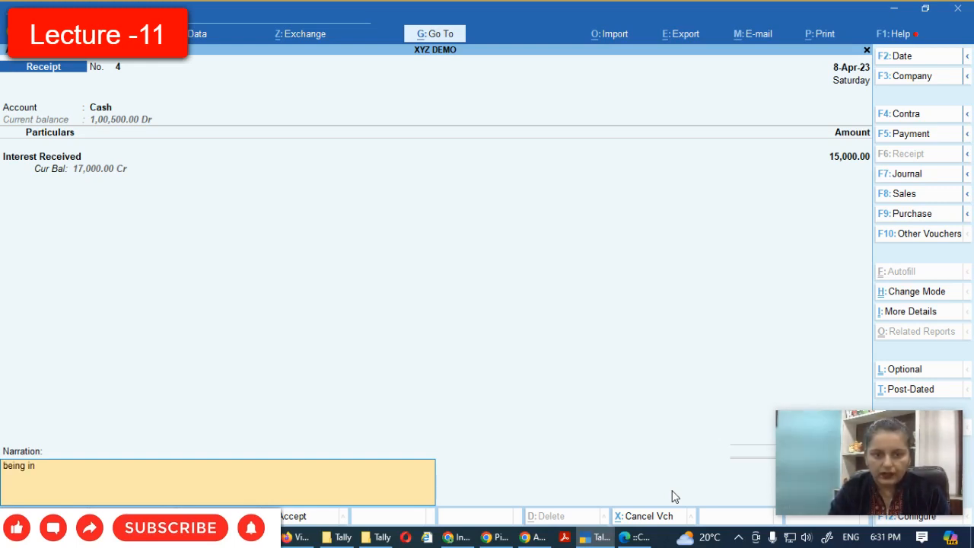
type("terest received in cash")
key("Return")
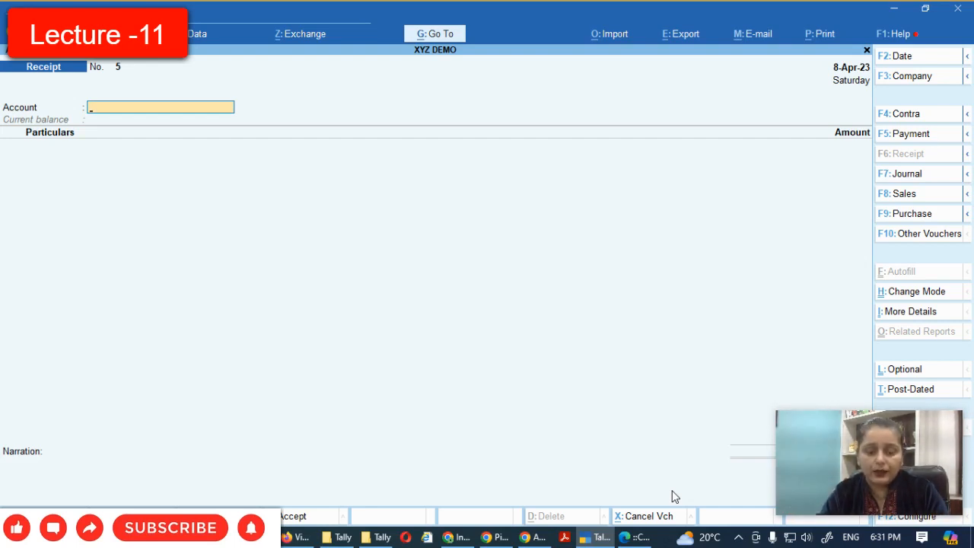
Step: Choose Cash as the account of the new receipt voucher and set the voucher date to 10-Sep-23
type("C")
key("Return")
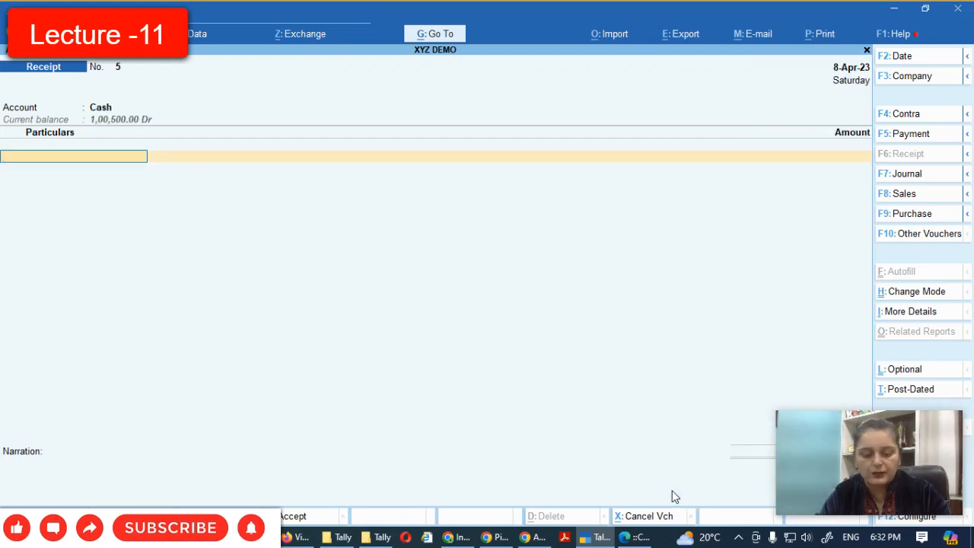
key("F2")
type("10.9")
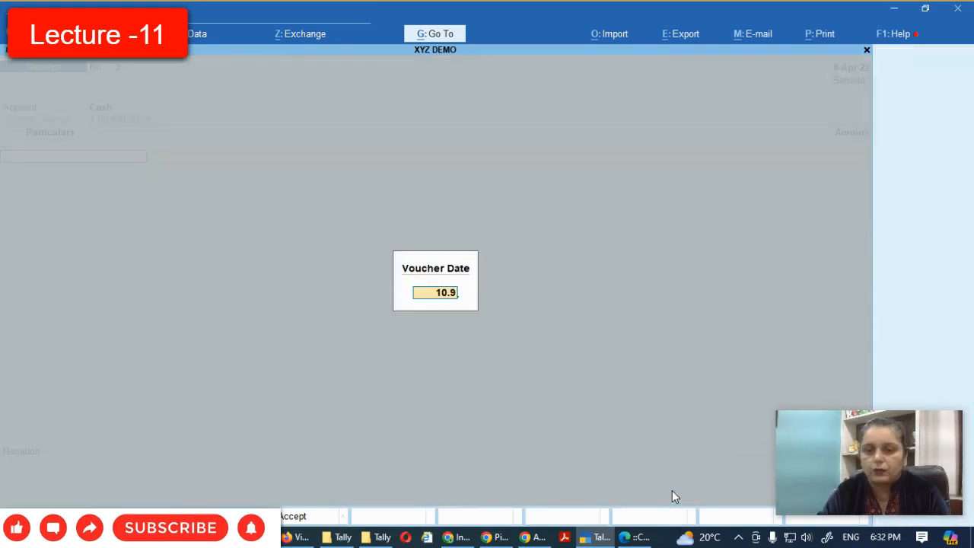
key("Return")
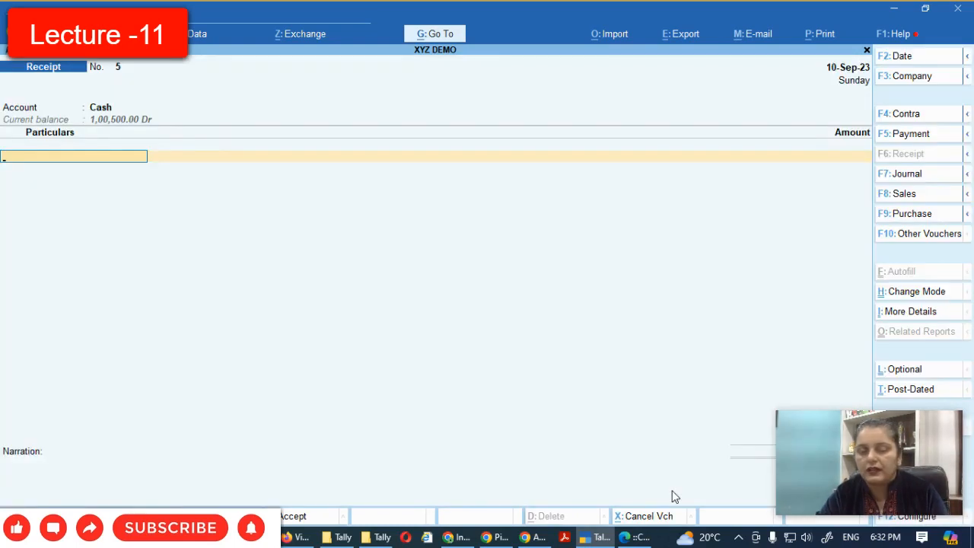
key("F2")
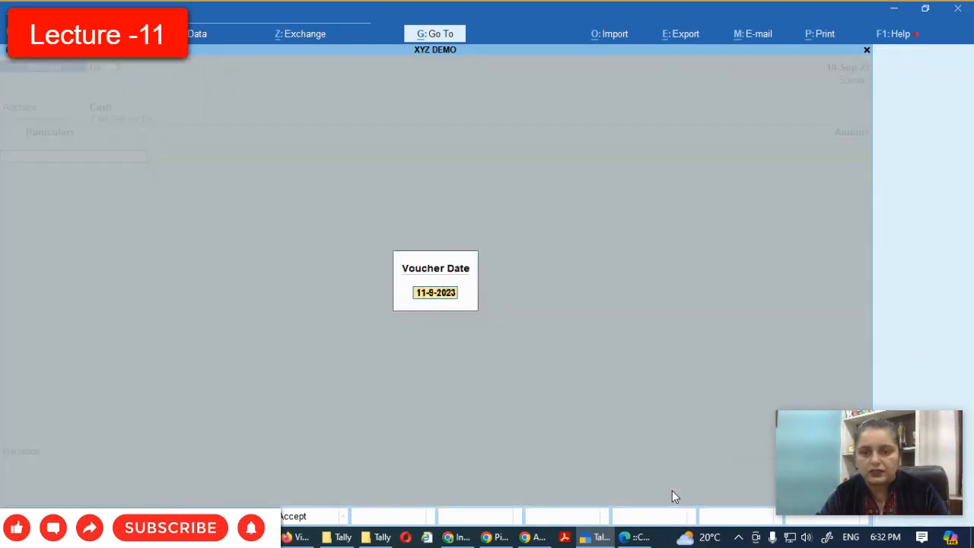
type("10.9")
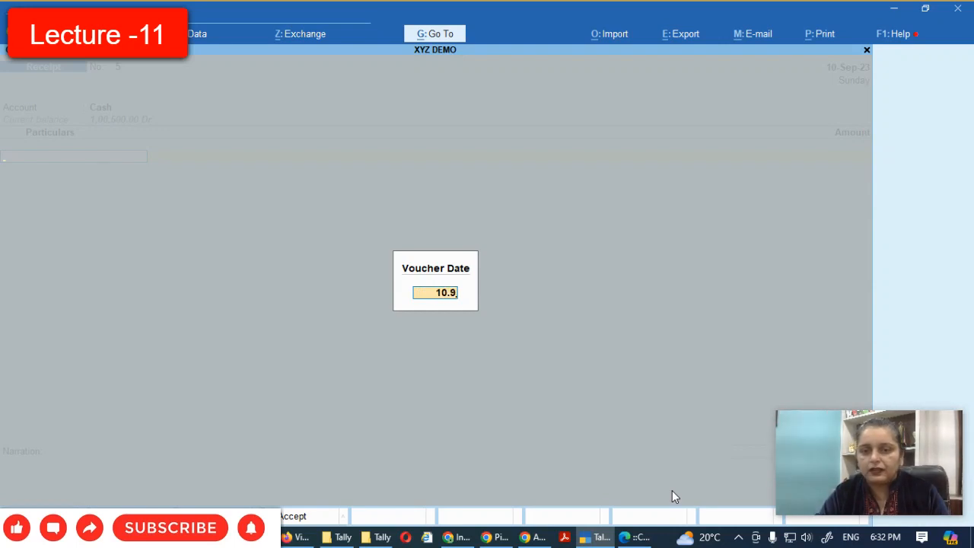
key("Return")
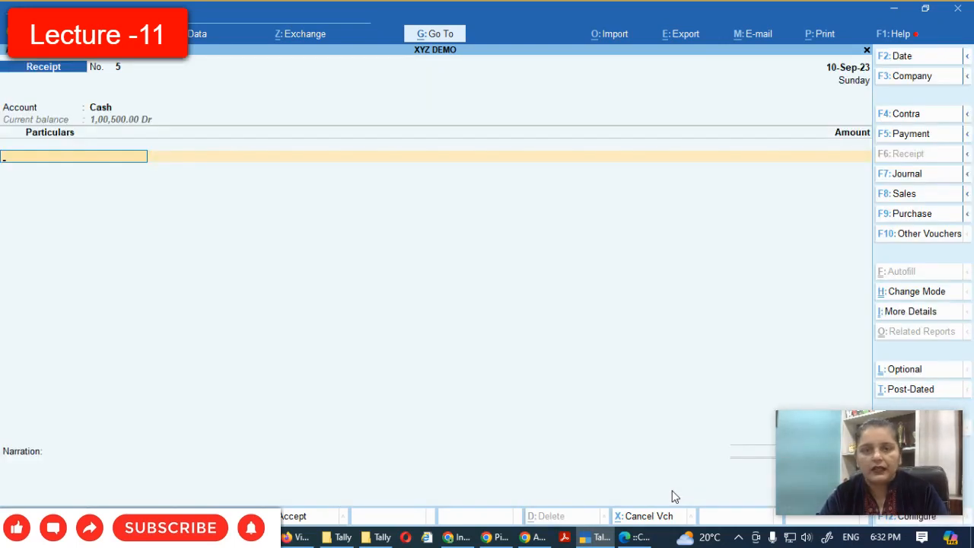
Step: Enter Commission for 10,000 in the cash receipt's particulars and save the voucher without a narration
type("Co")
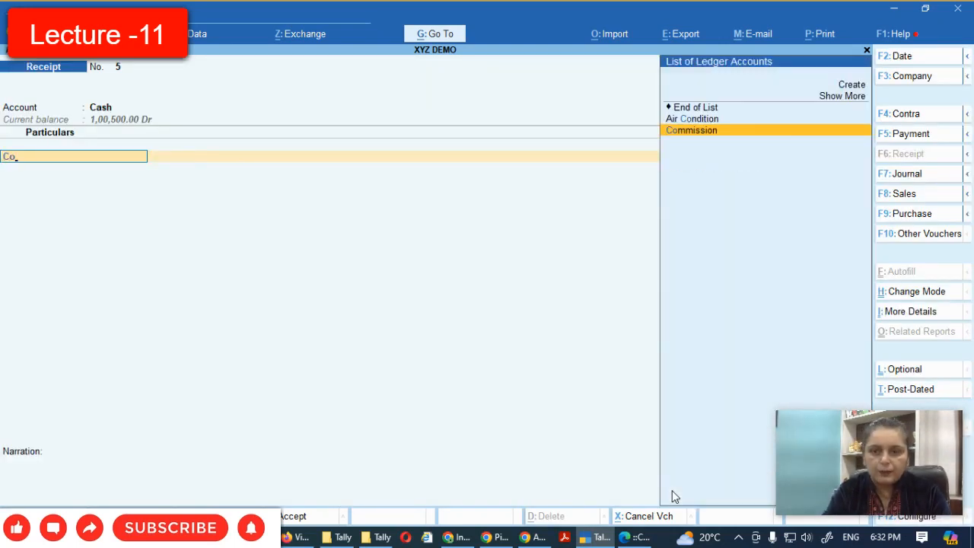
type("mmis")
key("Return")
type("10000")
key("Return")
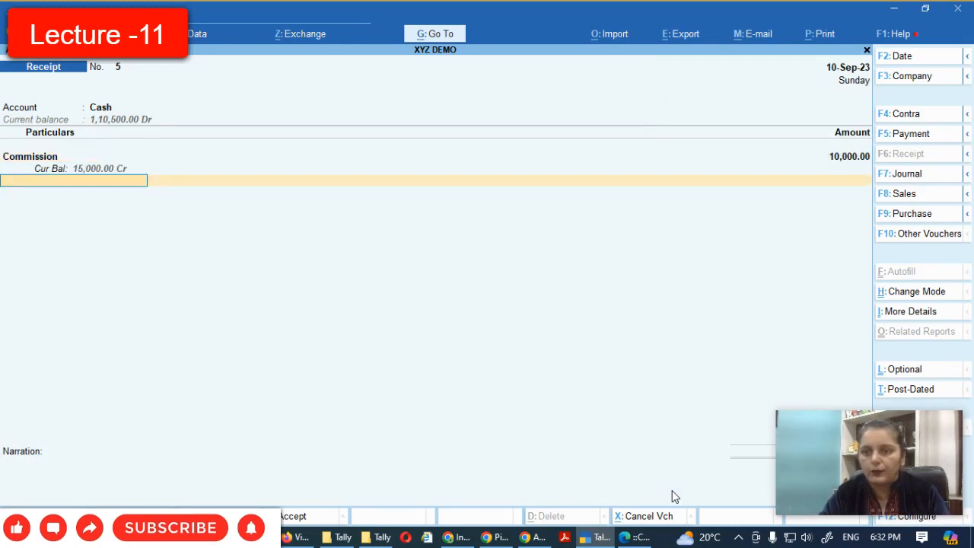
key("ctrl+a")
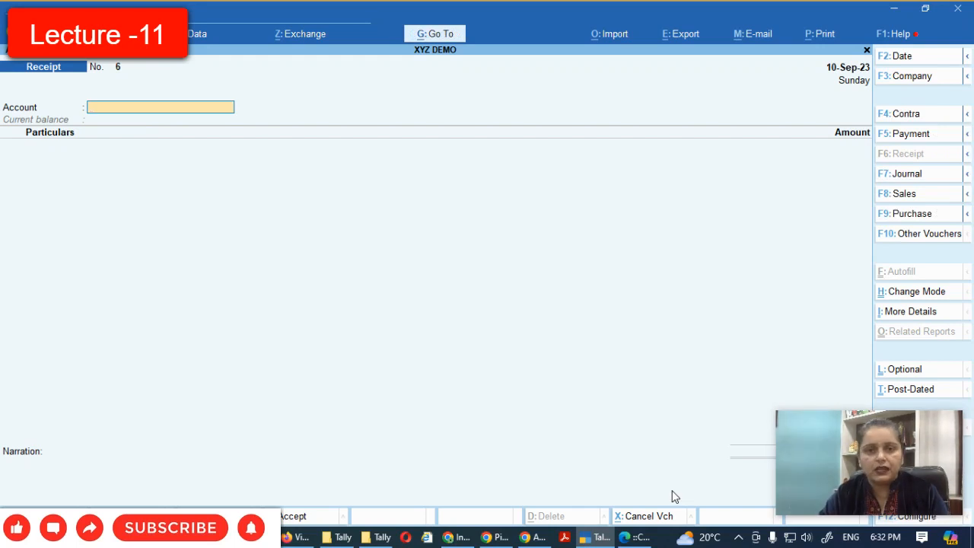
Step: Record and save a receipt into Bank of India with Commission as the particular for 4,500
type("B")
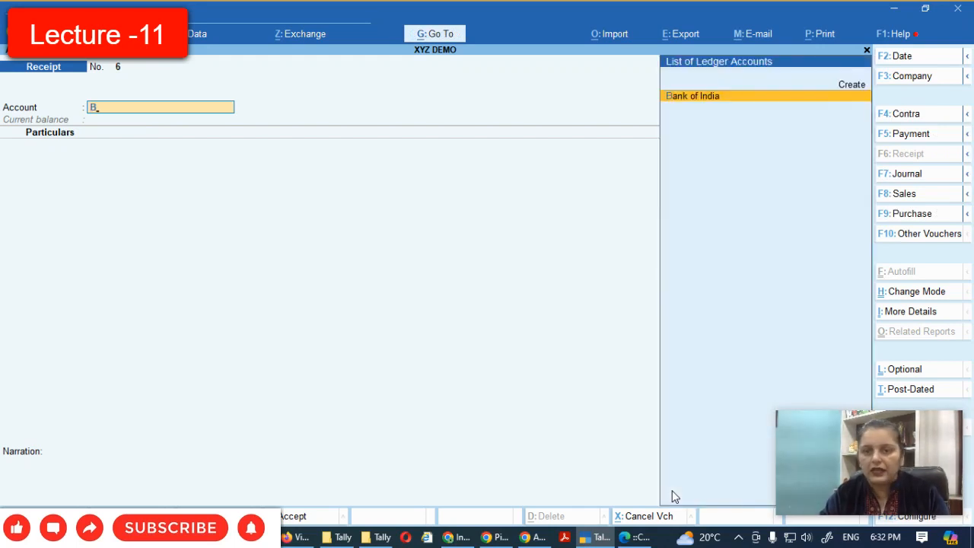
key("Return")
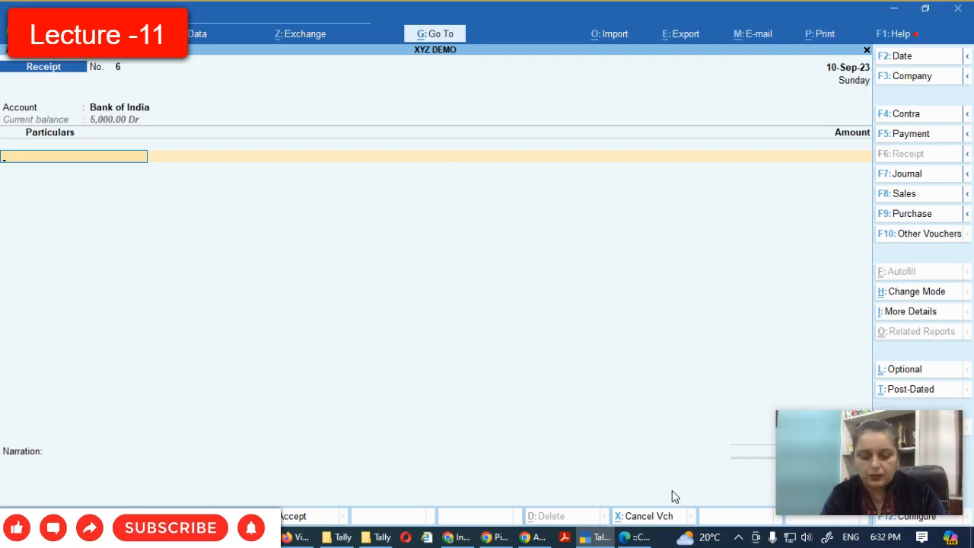
type("Co")
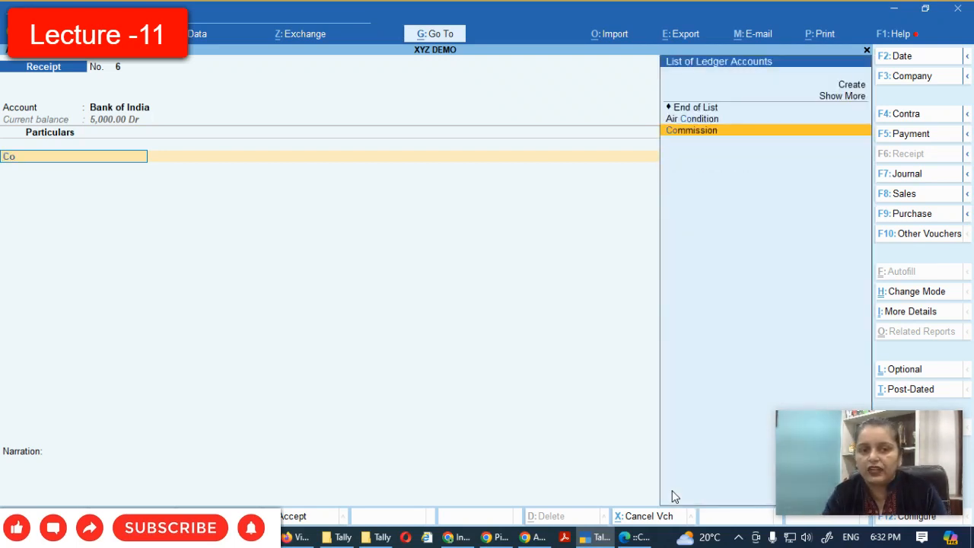
key("Escape")
key("Return")
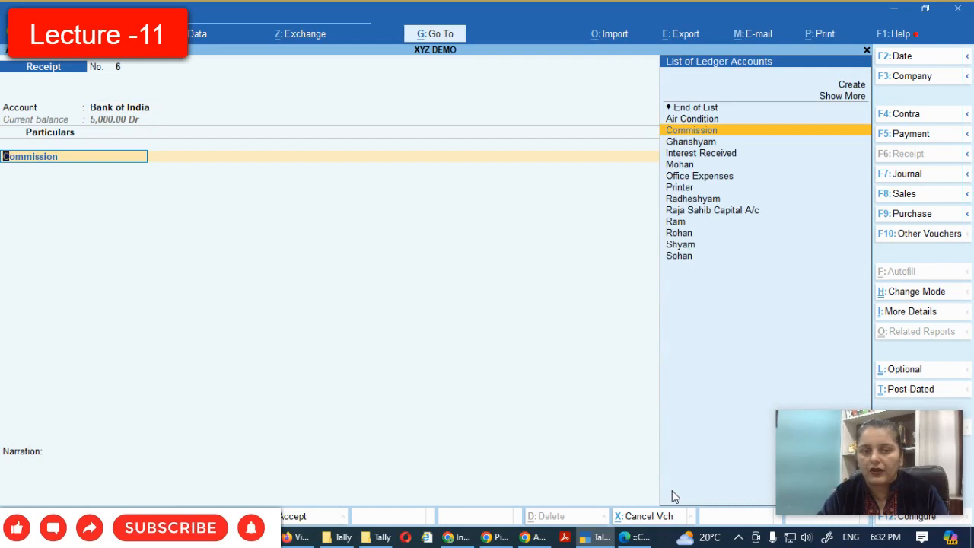
key("Return")
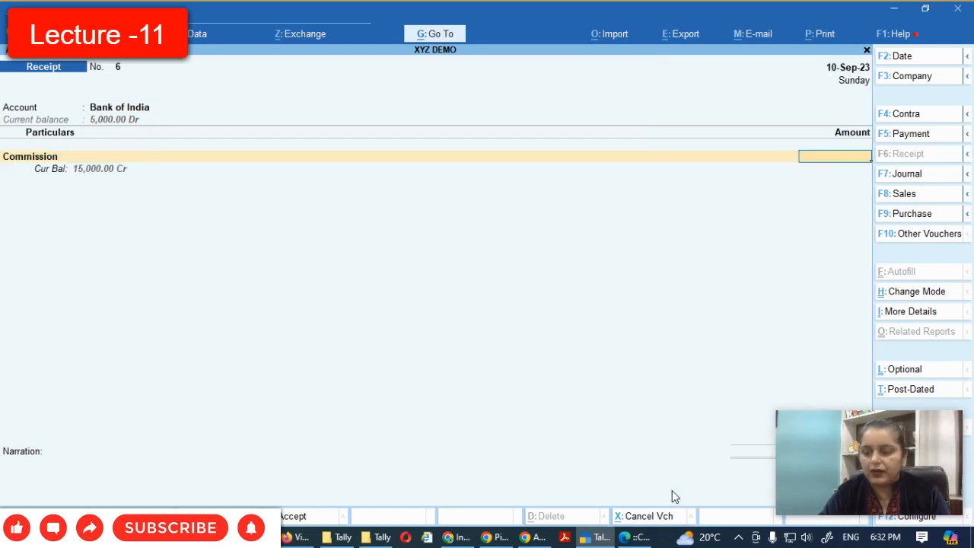
type("4500")
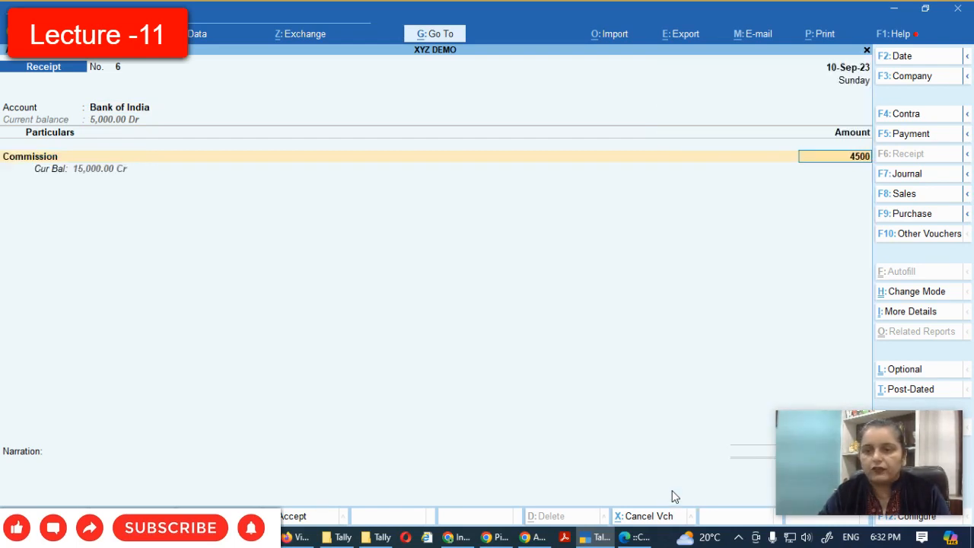
key("Return")
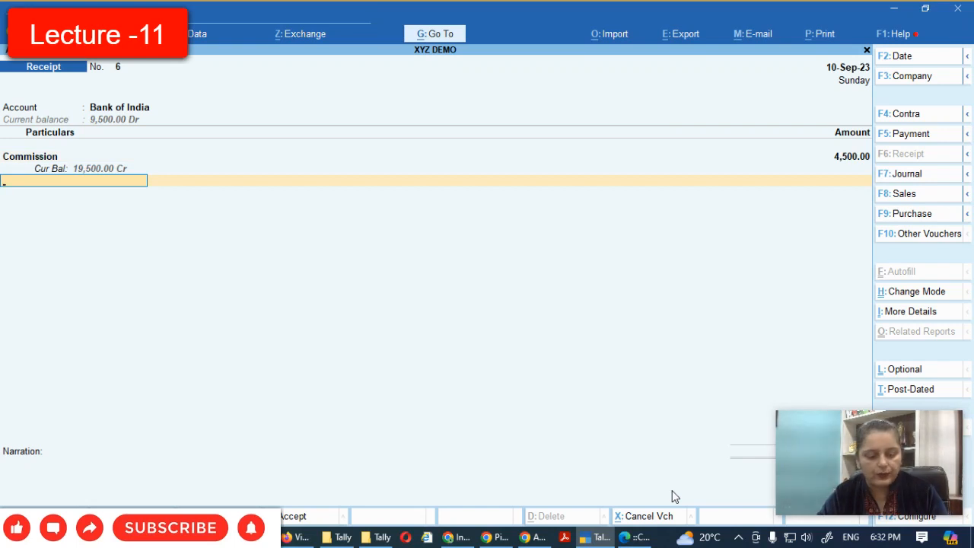
key("ctrl+a")
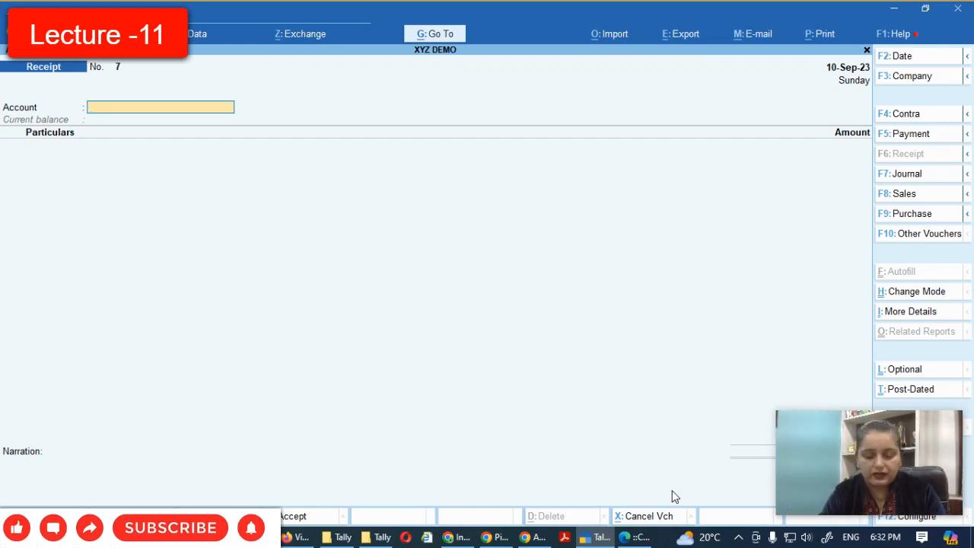
type("An")
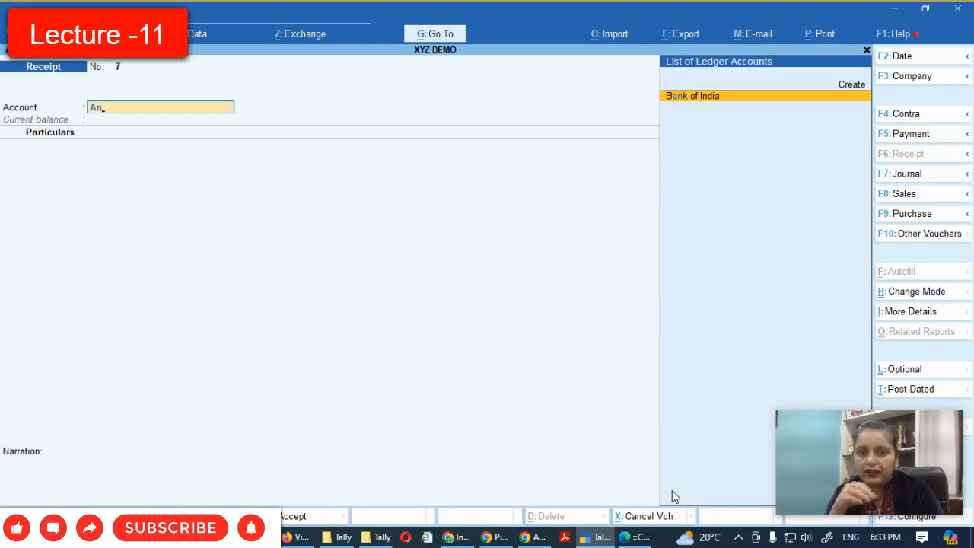
key("BackSpace")
key("BackSpace")
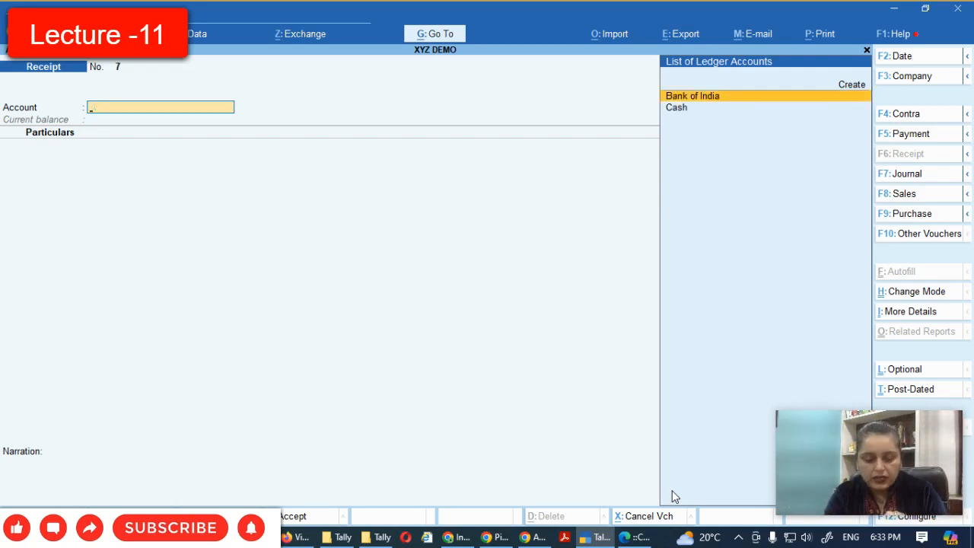
key("ctrl")
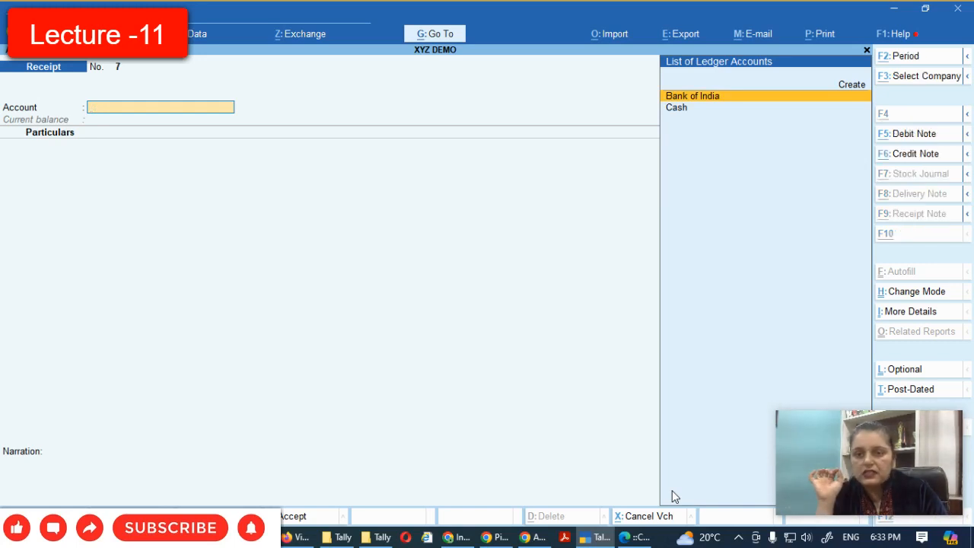
key("alt+c")
key("Escape")
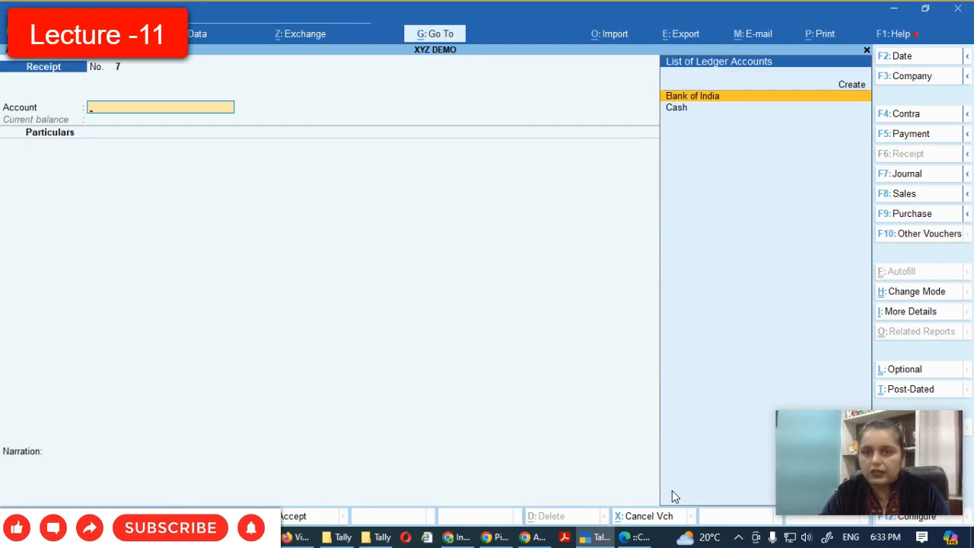
key("Up")
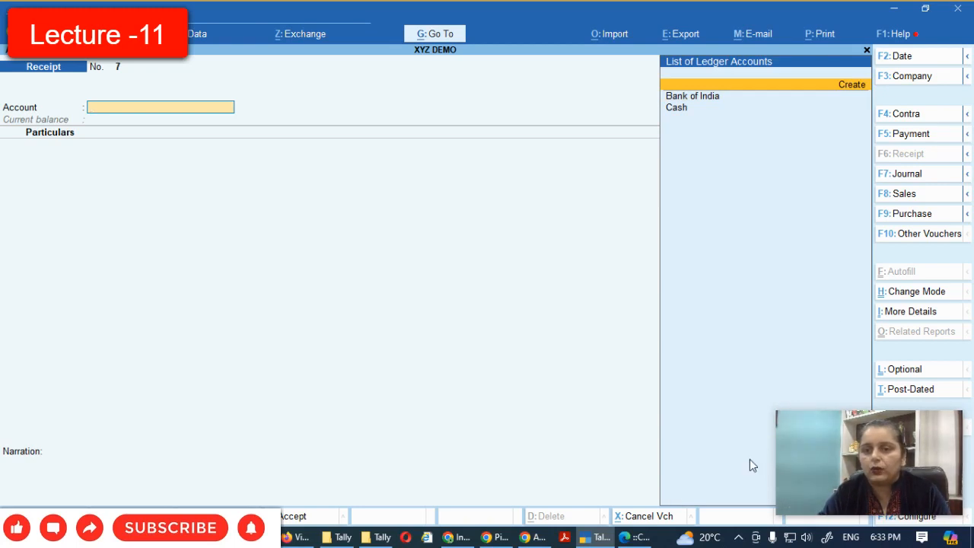
left_click(851, 90)
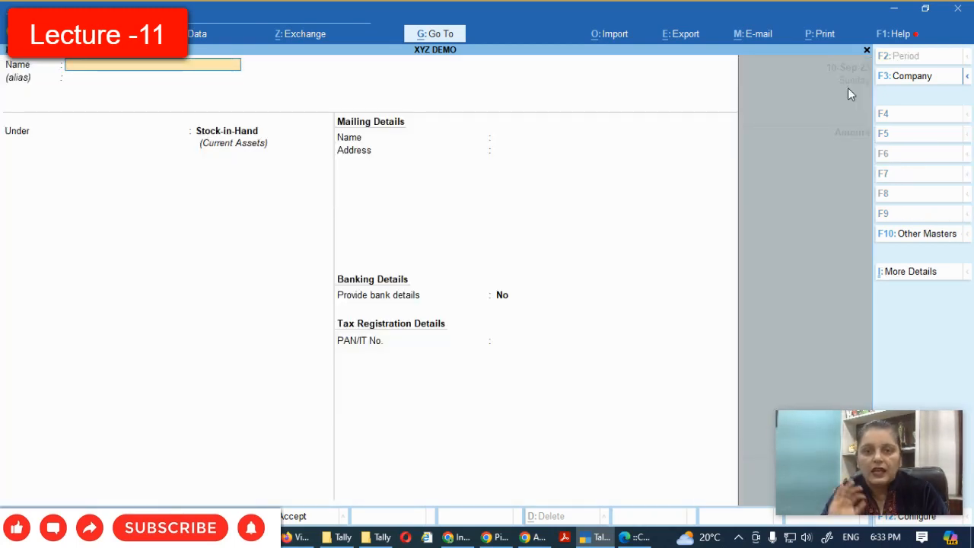
key("Escape")
key("y")
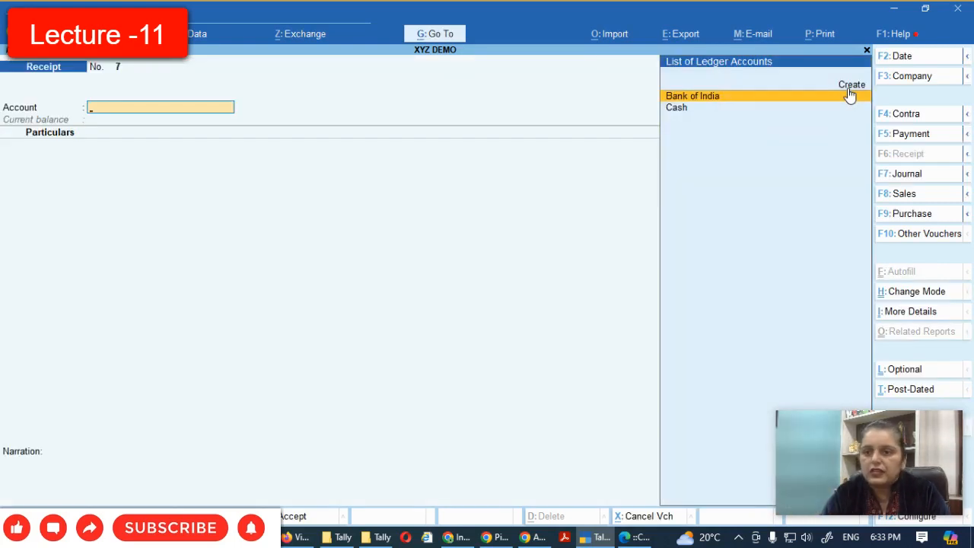
Step: Start a new ledger named Punjab National Bank from the receipt voucher's account selection and place it under Bank Accounts
left_click(850, 90)
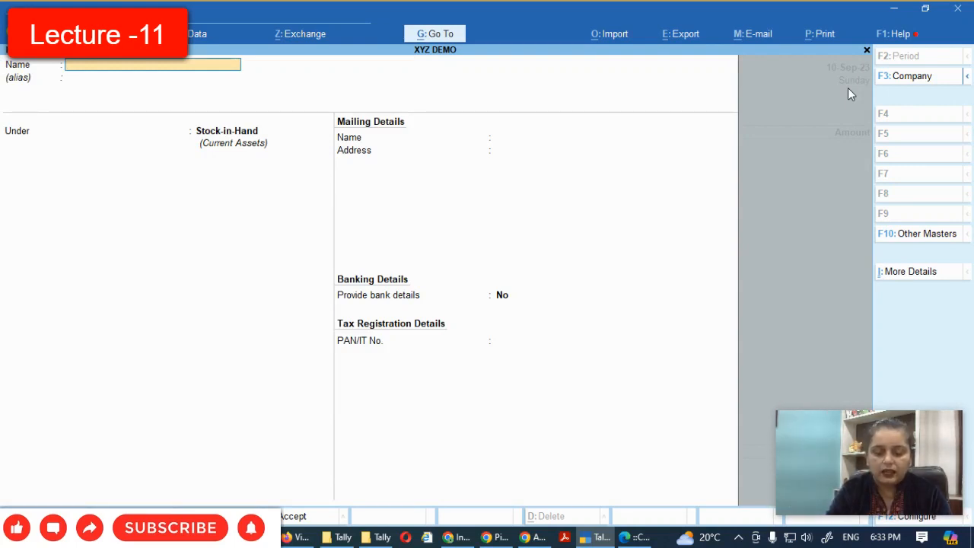
type("P")
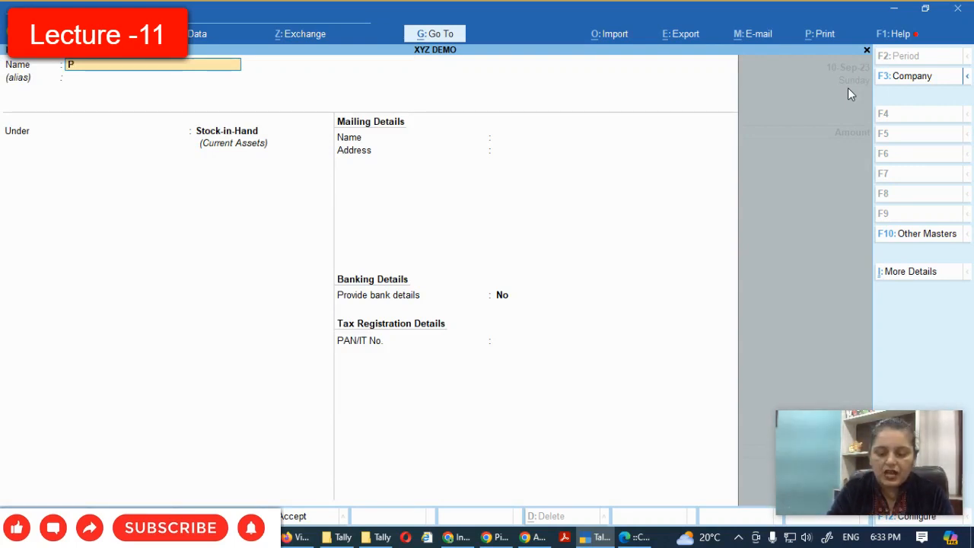
type("unjab N")
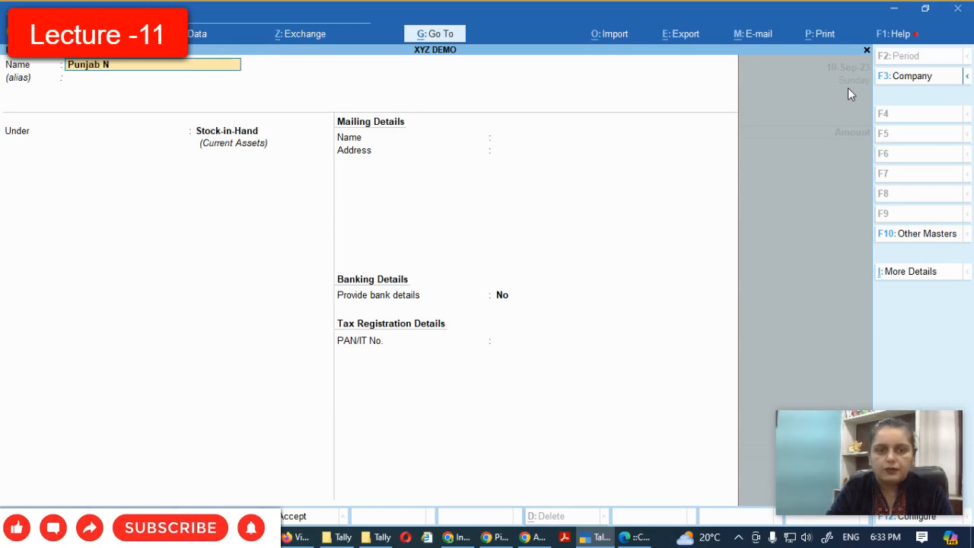
type("ational")
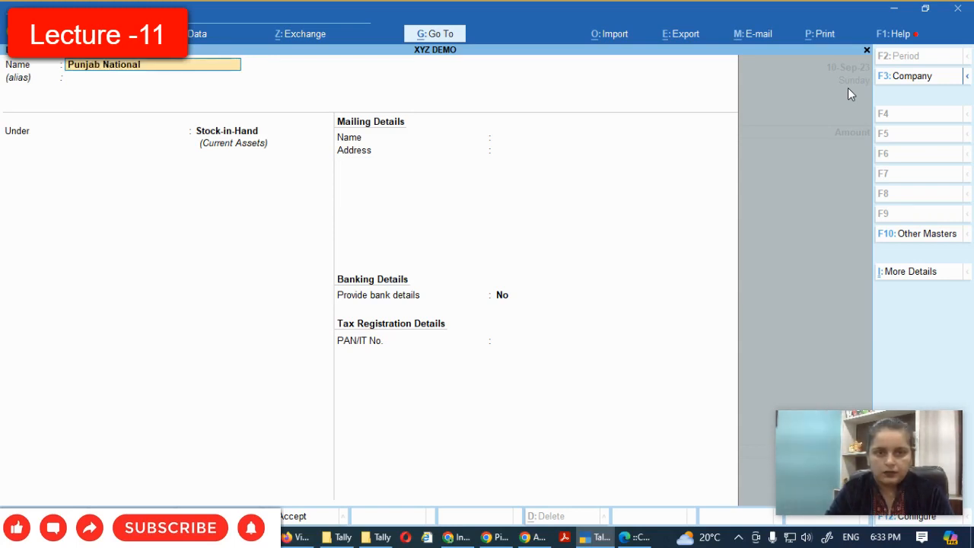
type(" Bank")
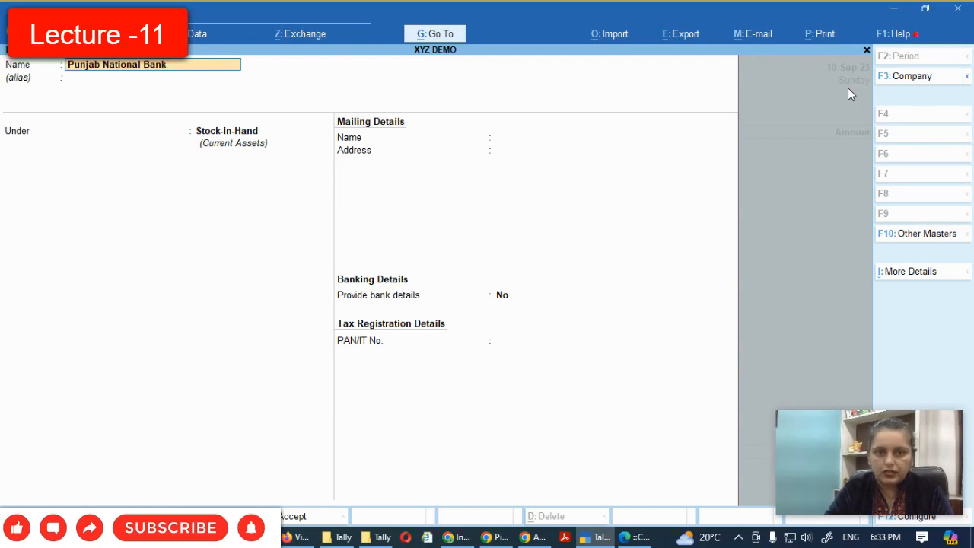
key("Return")
key("Return")
type("B")
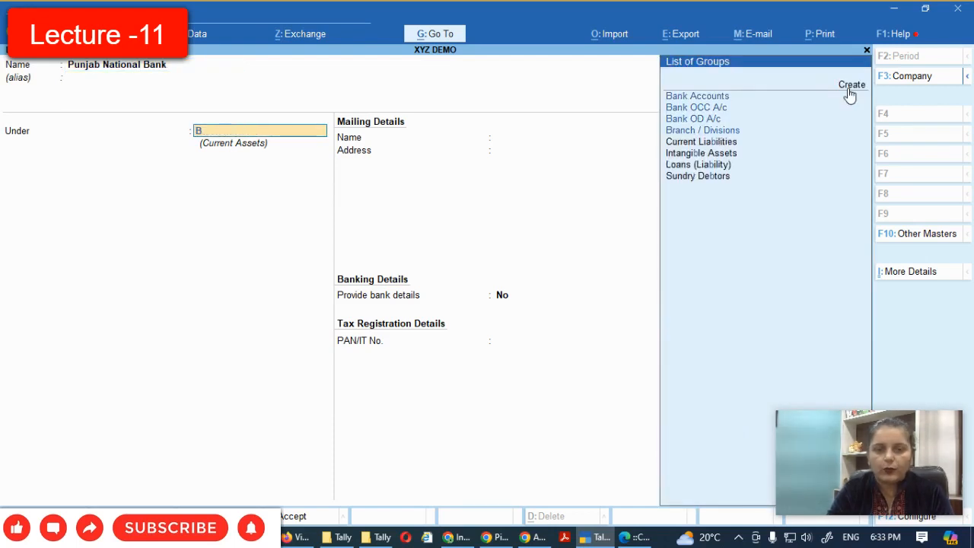
type("a")
key("Return")
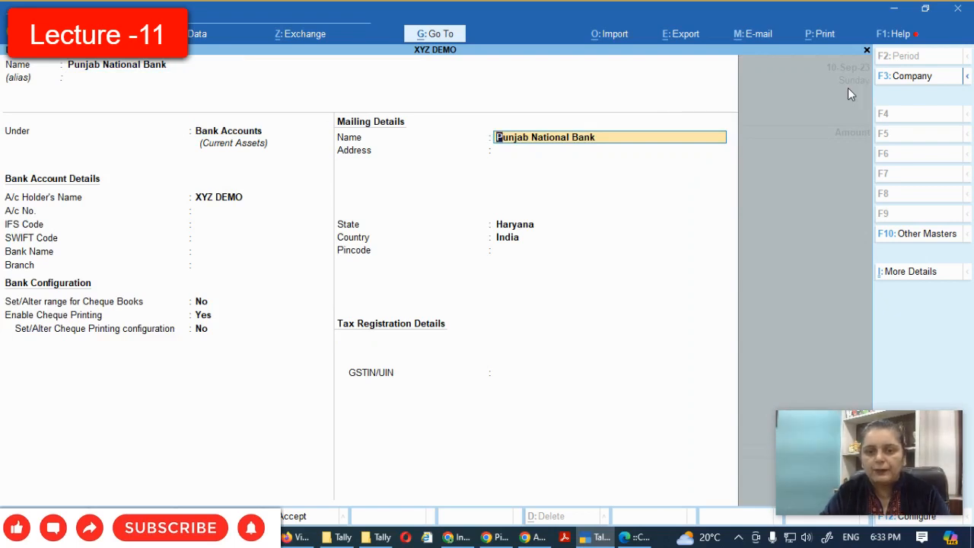
Step: Pass through the new ledger's details, leaving the account number, IFS code and SWIFT code blank
key("BackSpace")
key("BackSpace")
key("BackSpace")
key("BackSpace")
key("BackSpace")
key("BackSpace")
key("BackSpace")
key("BackSpace")
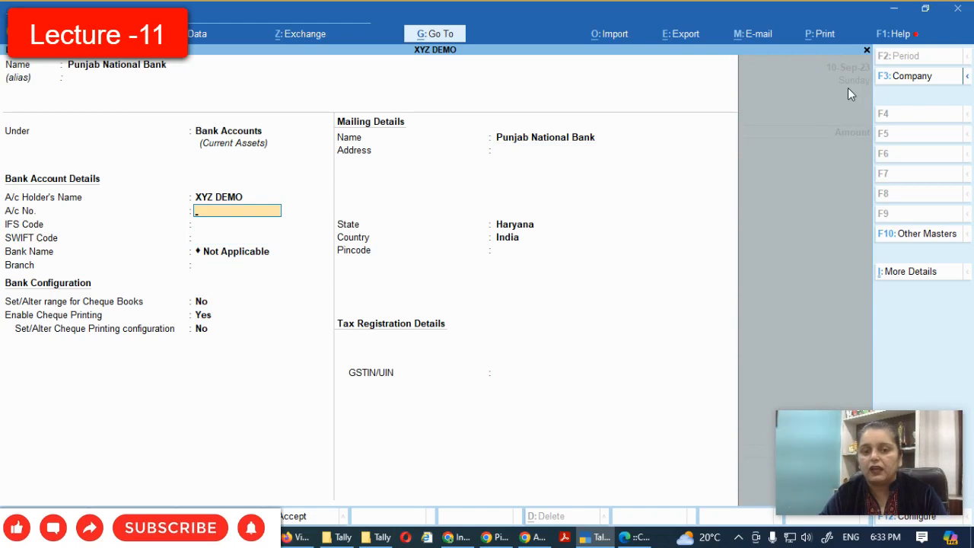
key("Return")
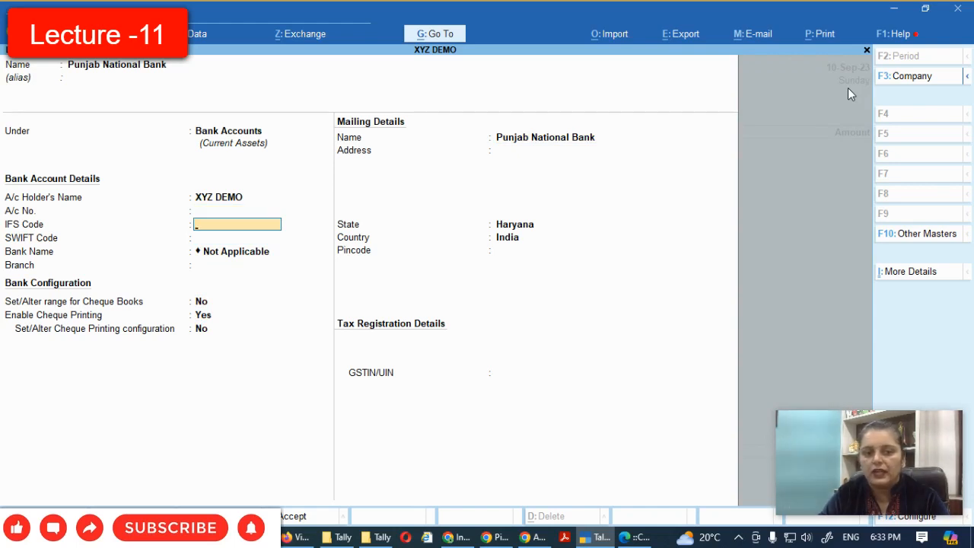
key("Return")
key("Return")
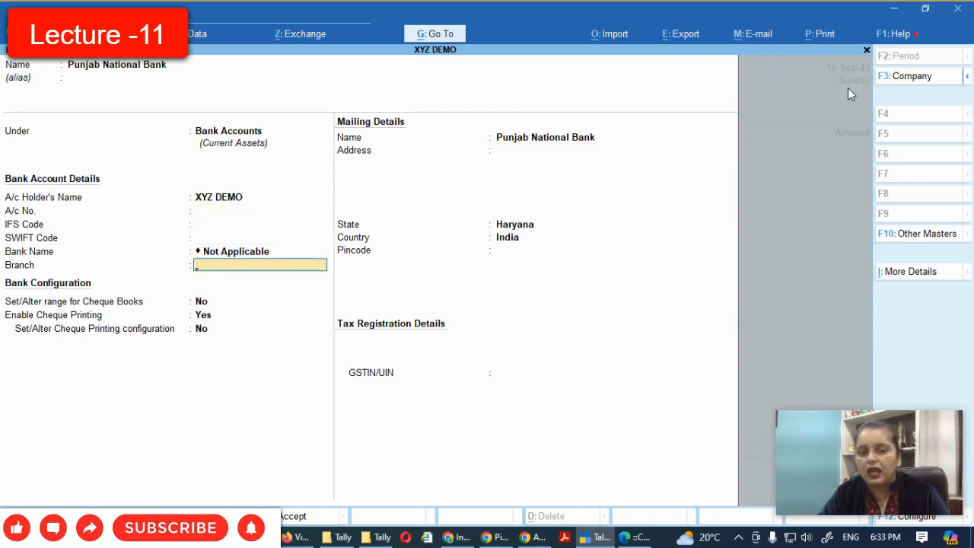
Step: Review the list of banks, keep the bank name as Not Applicable and save the Punjab National Bank ledger
key("BackSpace")
key("Down")
key("Down")
key("Down")
key("Down")
key("Down")
key("Down")
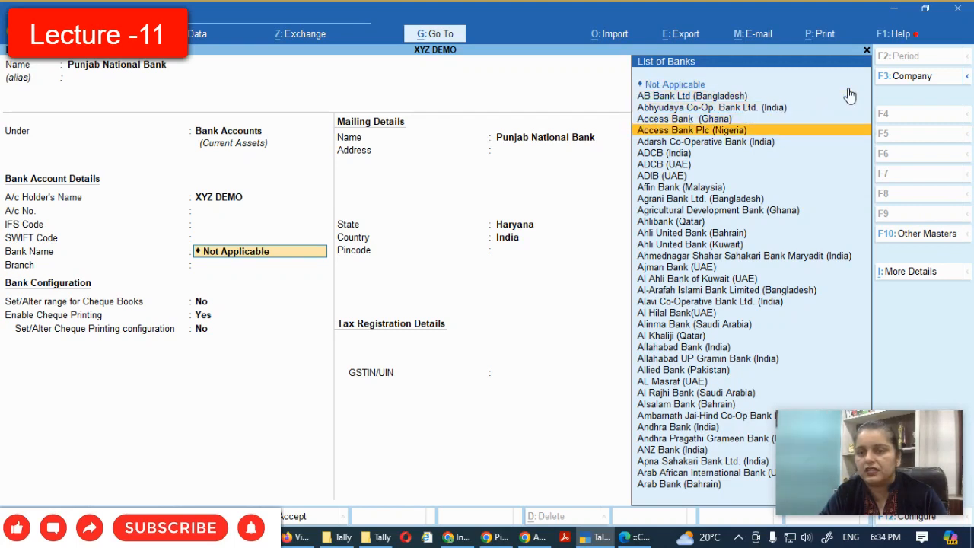
key("Up")
key("Up")
key("Up")
key("Up")
key("Up")
key("Up")
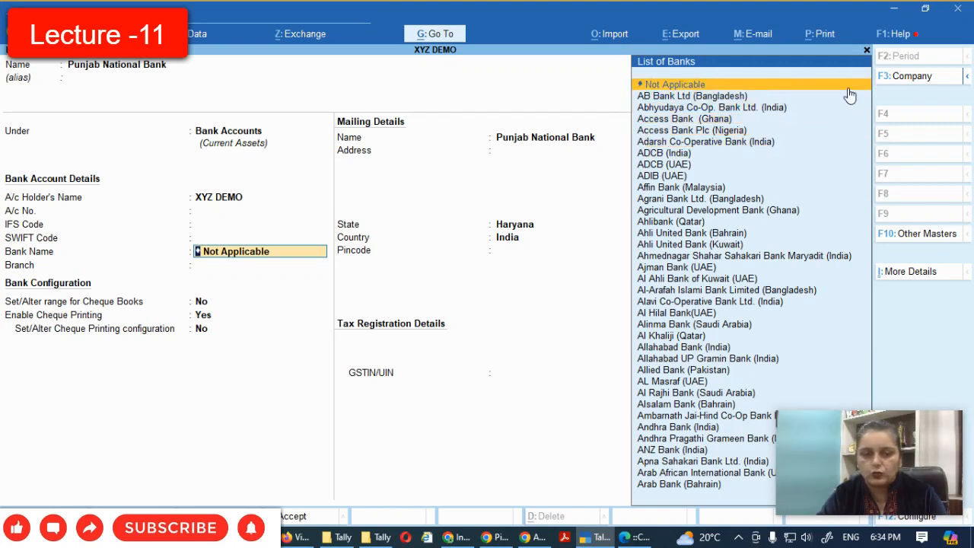
key("Return")
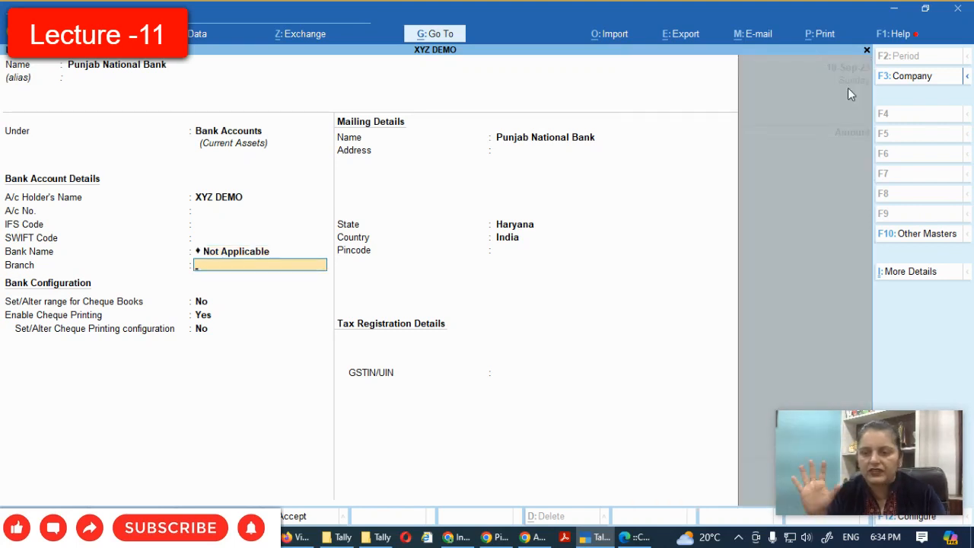
key("ctrl")
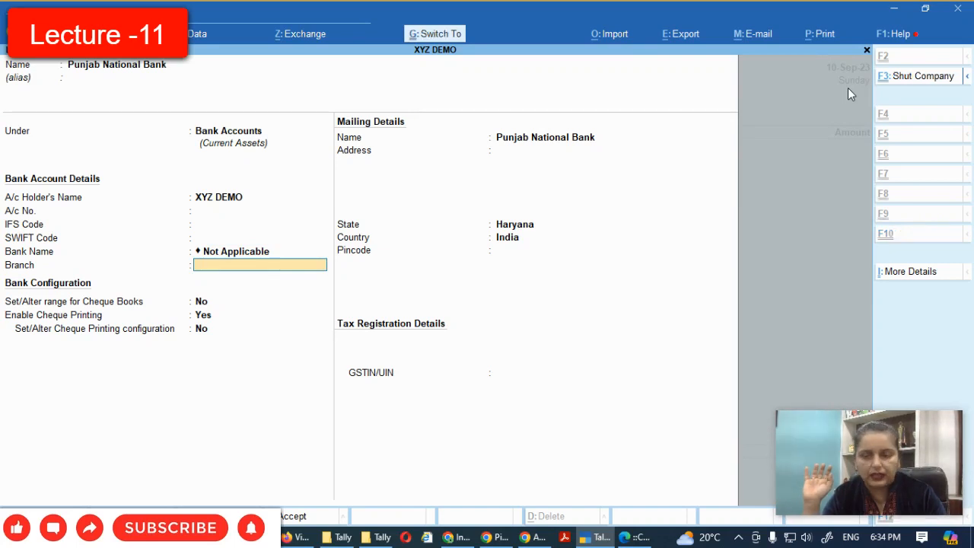
key("ctrl+a")
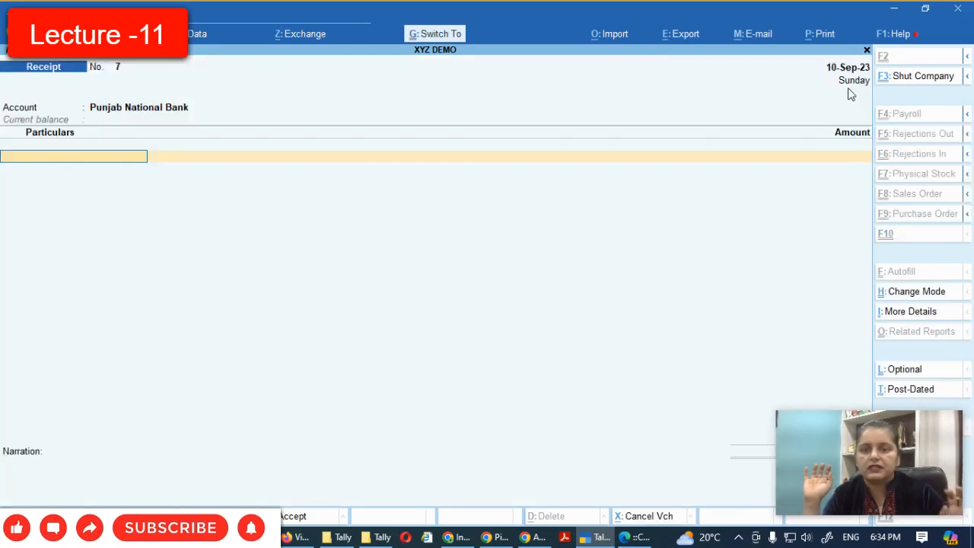
Step: Check the voucher's account choices for the new bank ledger and keep Punjab National Bank selected
key("BackSpace")
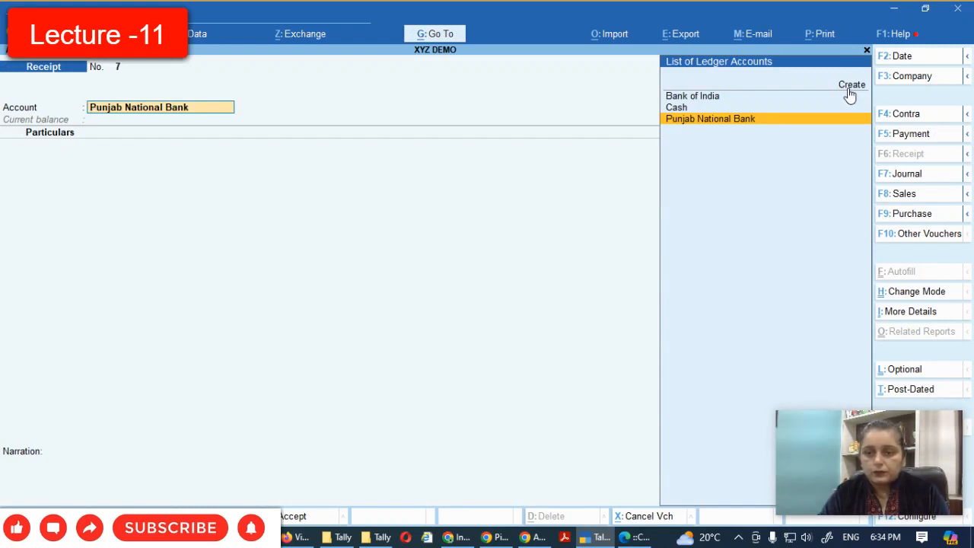
key("Up")
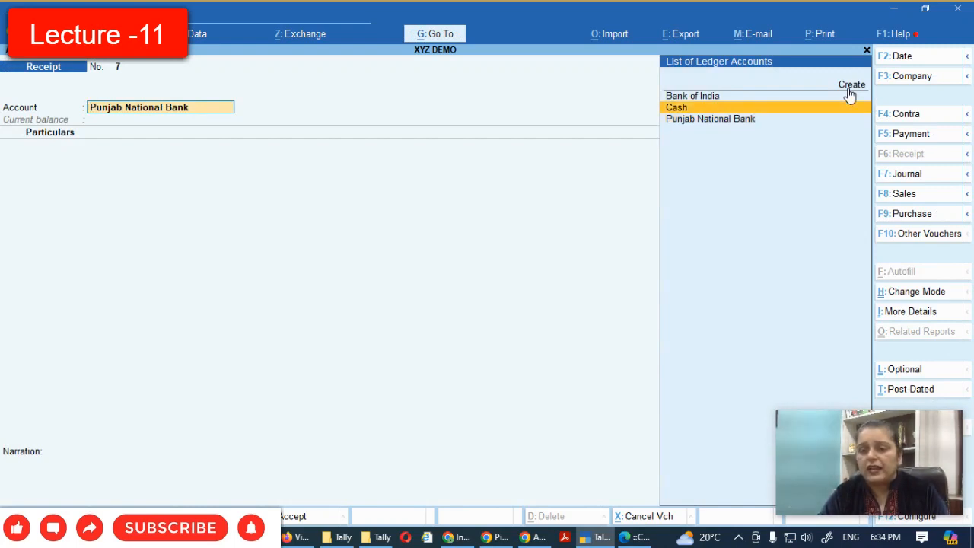
key("Down")
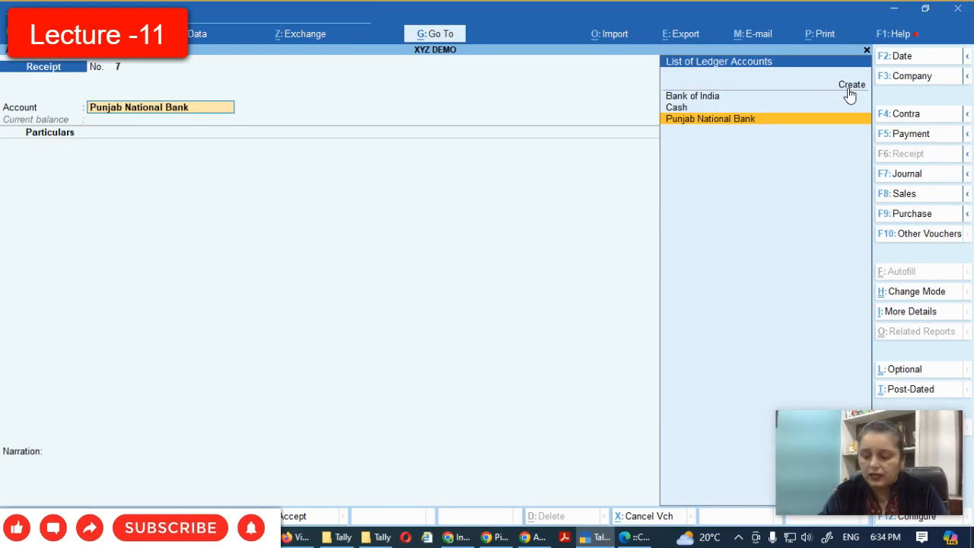
key("Return")
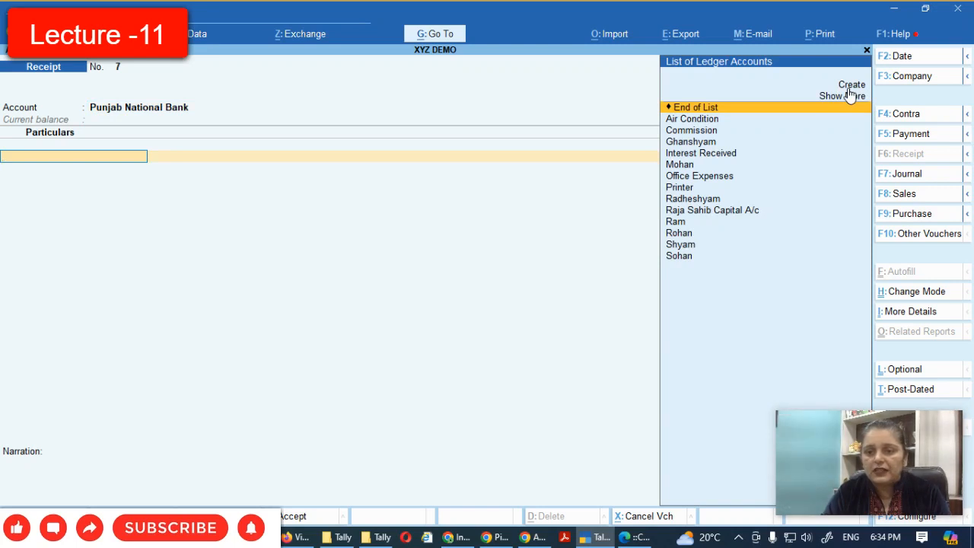
Step: Enter Interest Received for 7,000 in the Punjab National Bank receipt's particulars and save the voucher without a narration
key("Down")
key("Down")
key("Down")
key("Down")
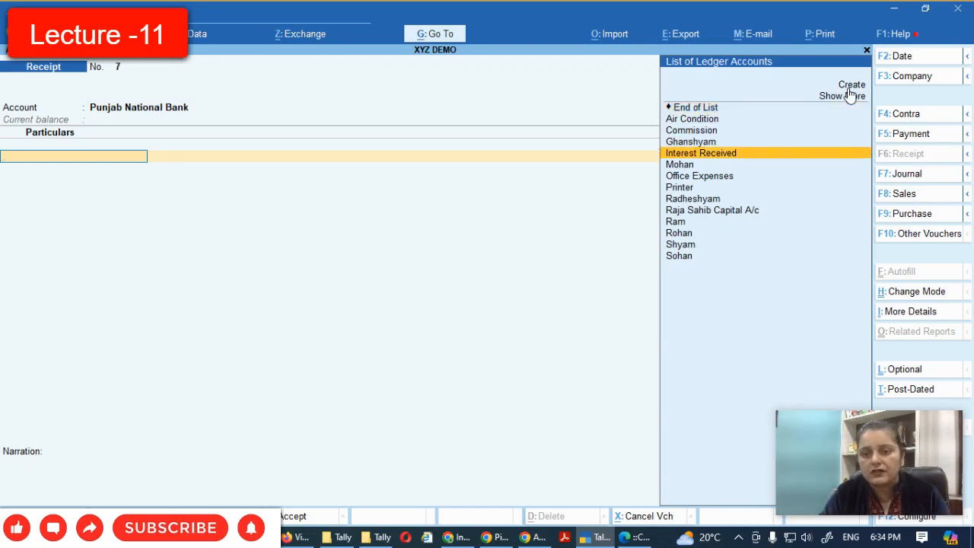
key("Return")
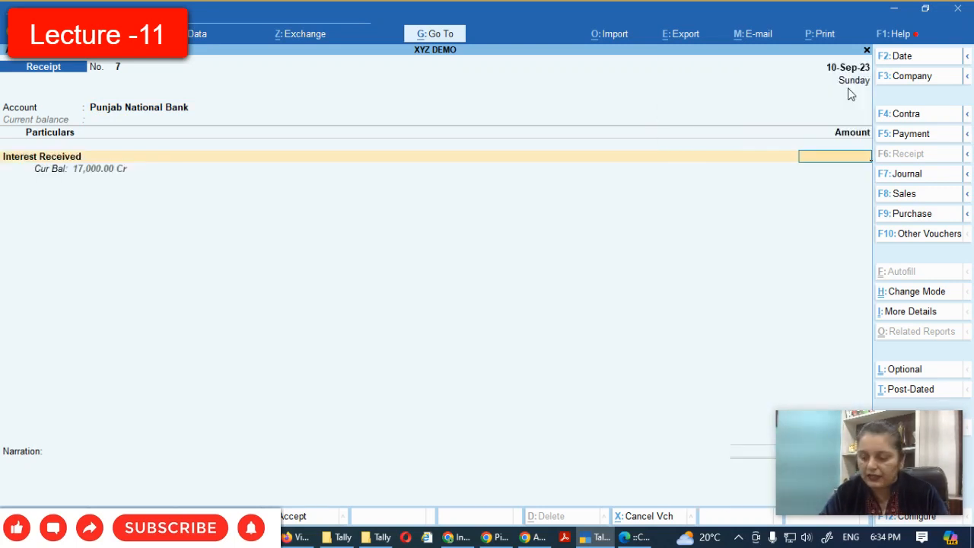
type("7000")
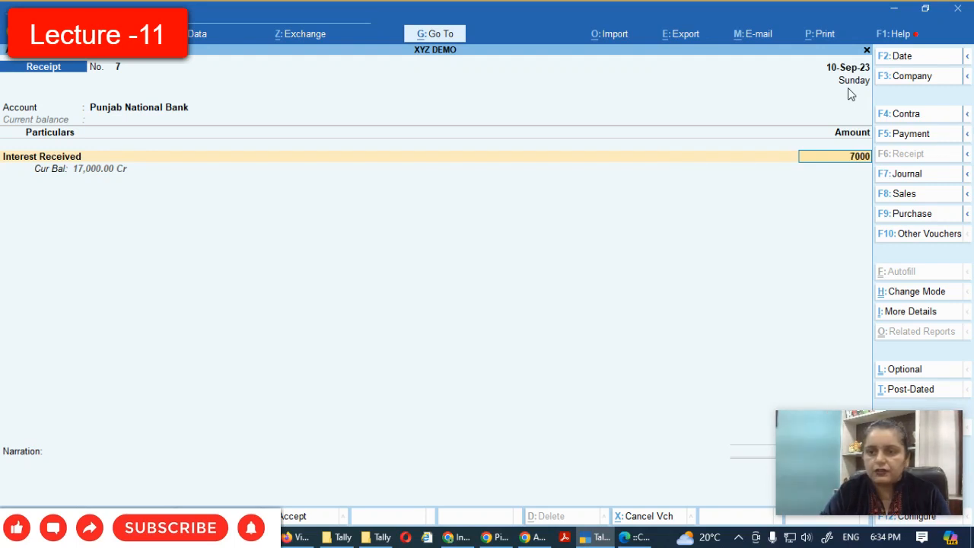
key("Return")
key("ctrl")
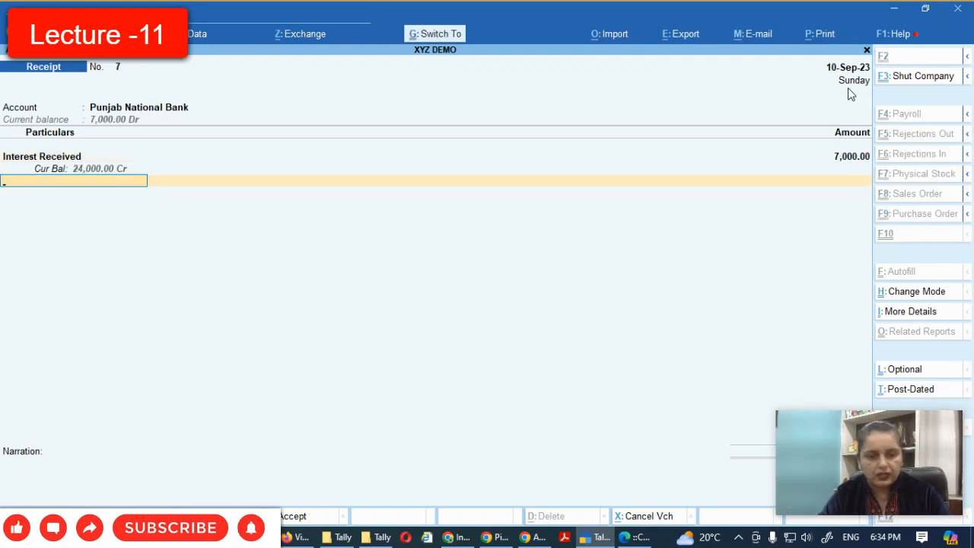
key("ctrl+a")
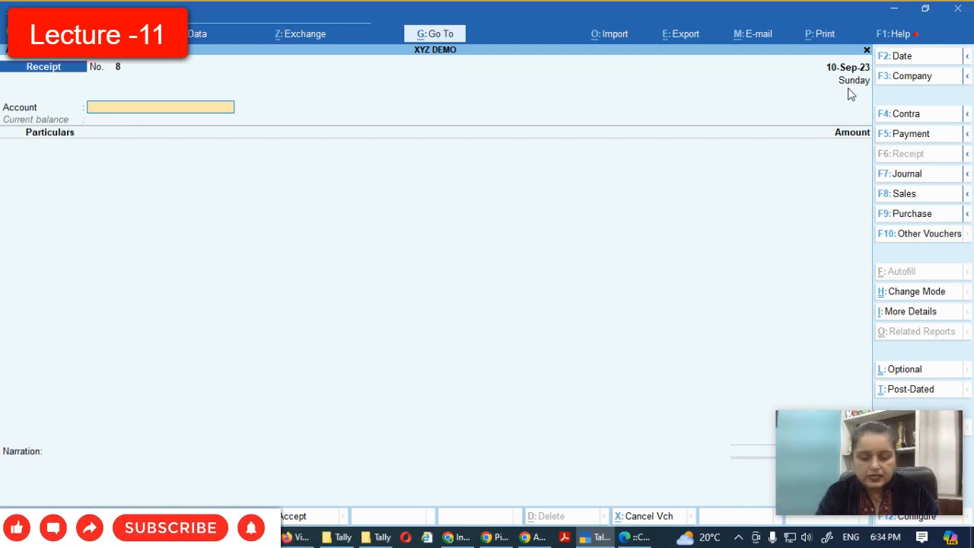
Step: Choose Cash as the account of the new receipt voucher and start creating a new ledger for its particulars
type("cash")
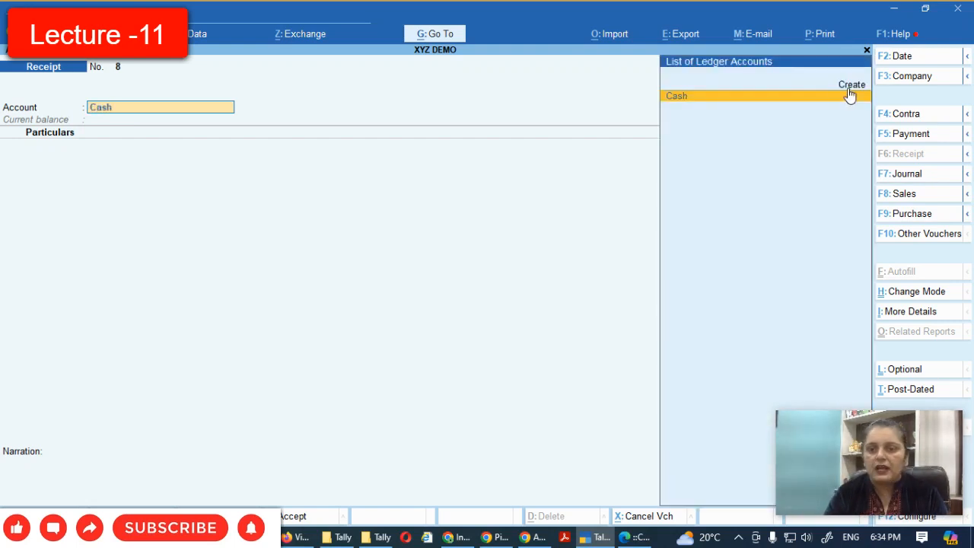
key("Return")
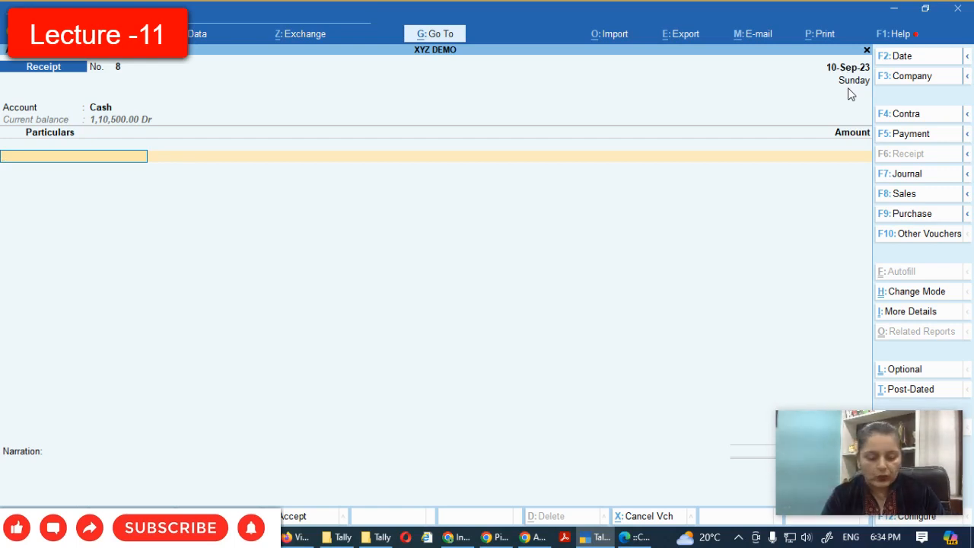
type("o")
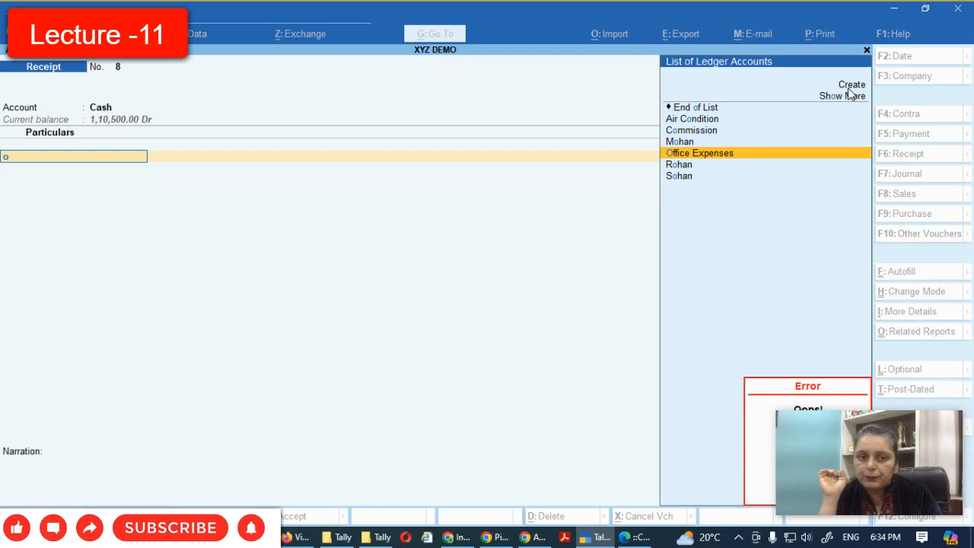
left_click(851, 86)
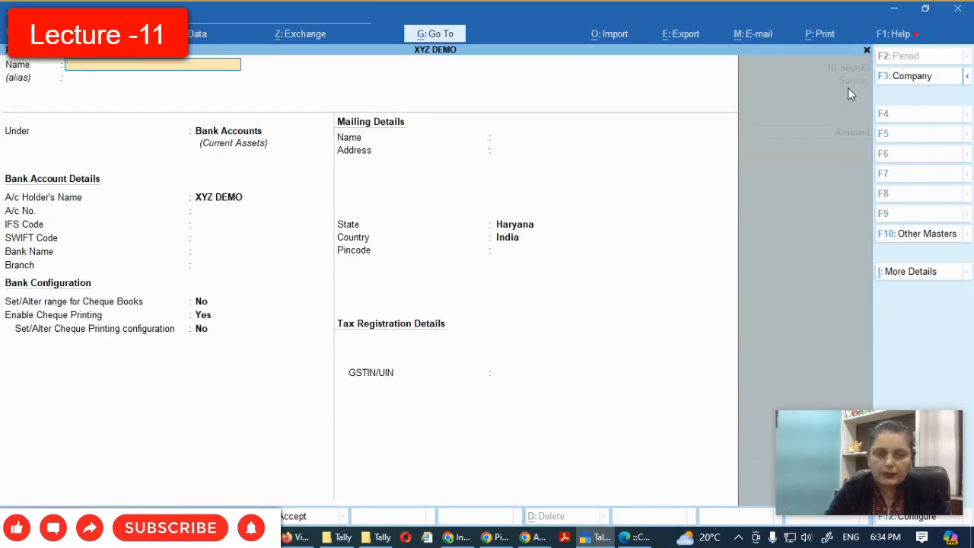